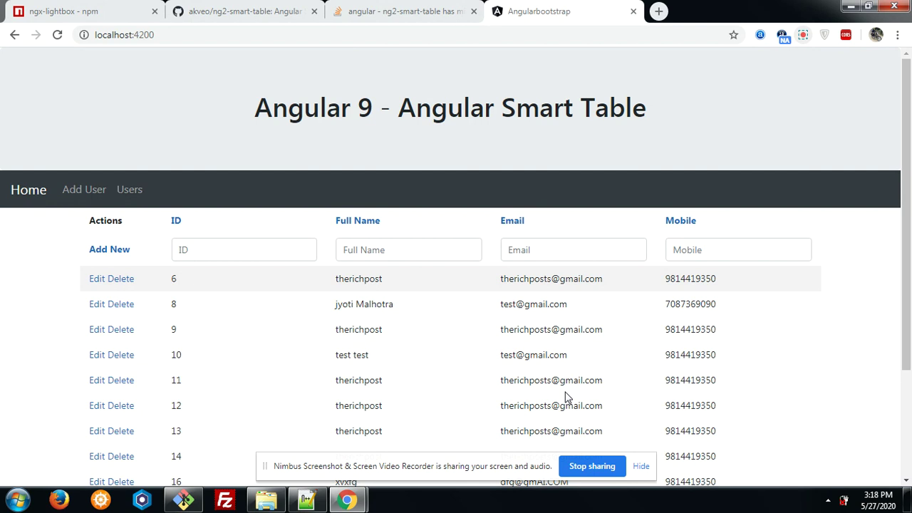
Put row 6 into edit mode and append 'tttt' to its full name.
left_click_drag(905, 128, 907, 164)
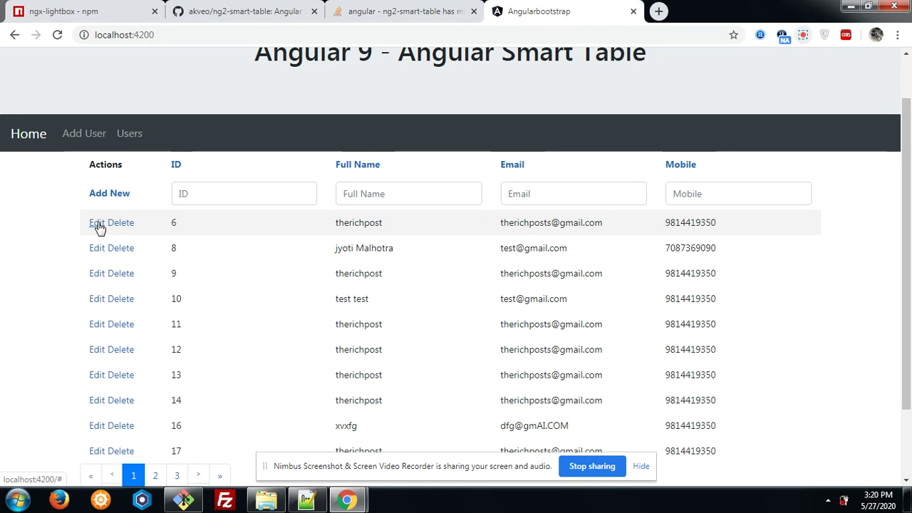
left_click(99, 227)
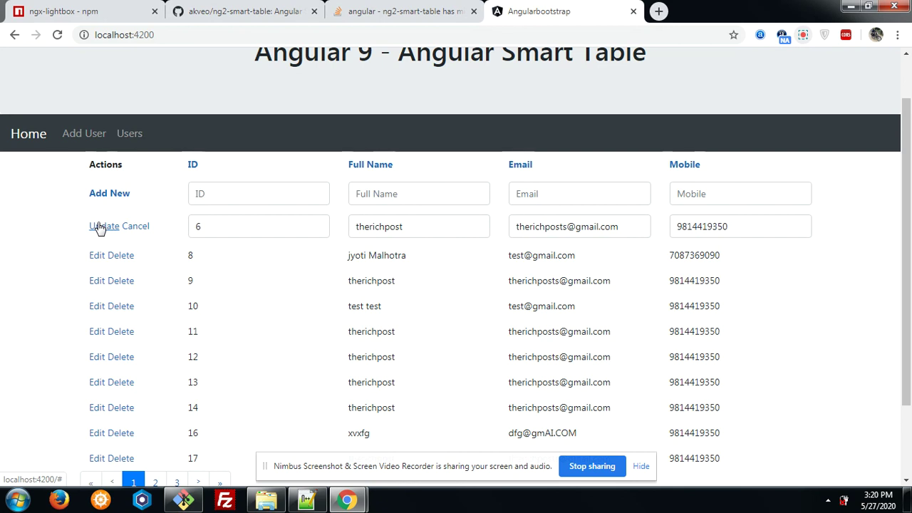
left_click(408, 226)
type("tttt")
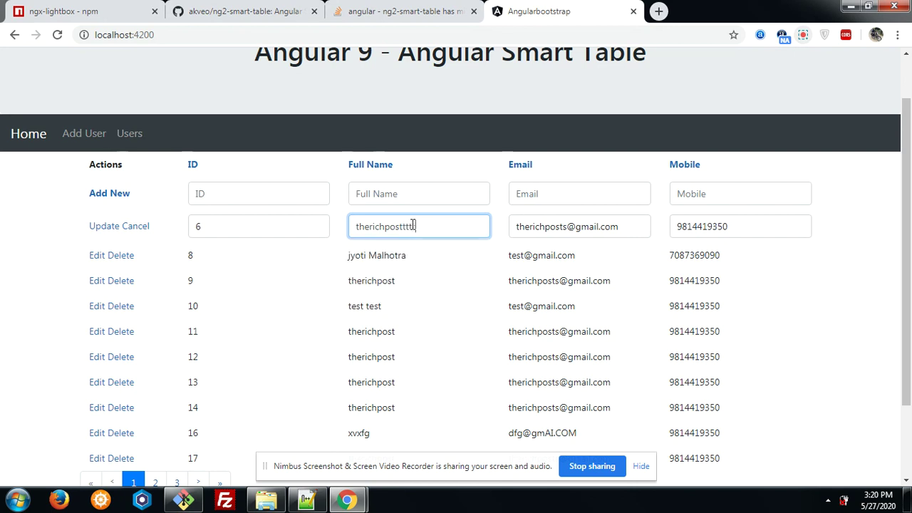
left_click(628, 233)
left_click(743, 222)
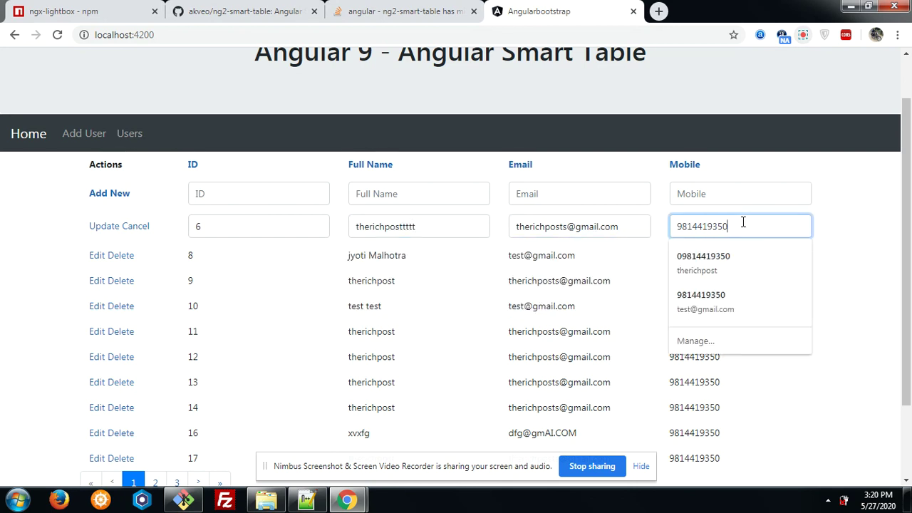
double_click(743, 222)
type("1212")
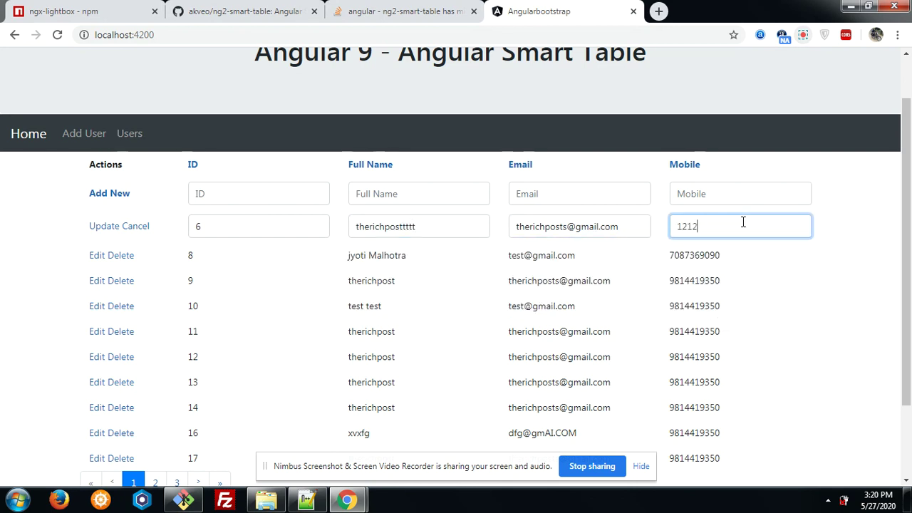
type("121212")
left_click(111, 229)
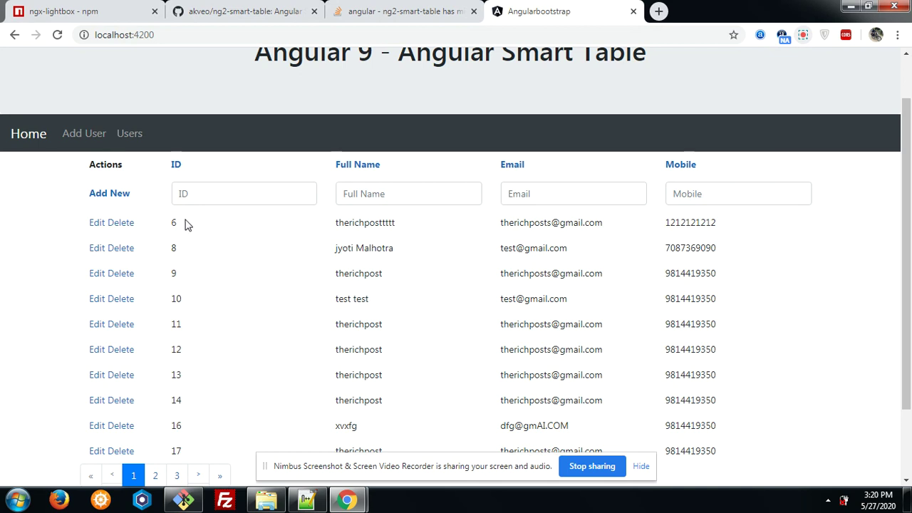
left_click(119, 223)
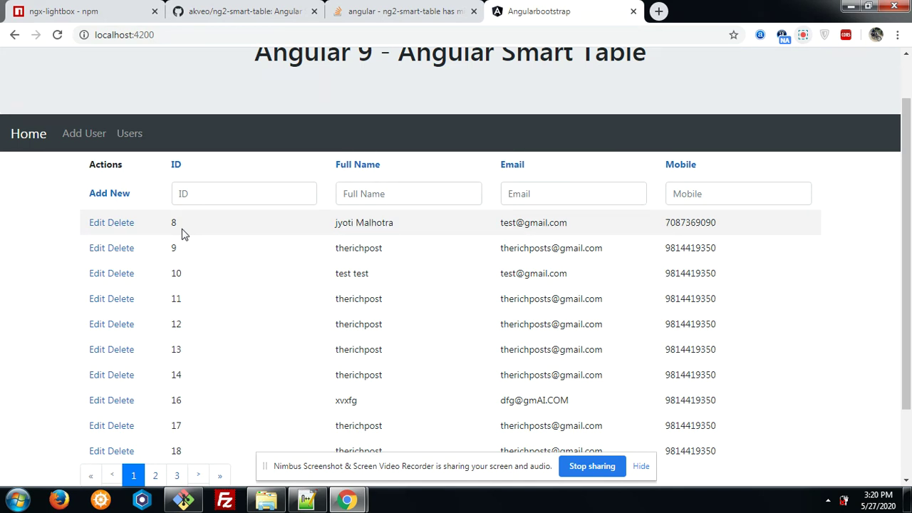
Filter the table by ID 12, then clear the ID filter to show every row.
left_click(209, 188)
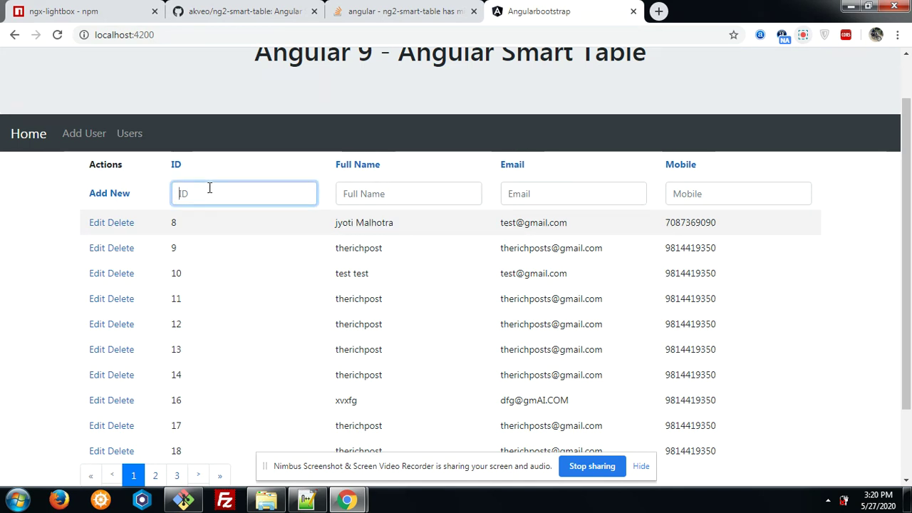
type("12")
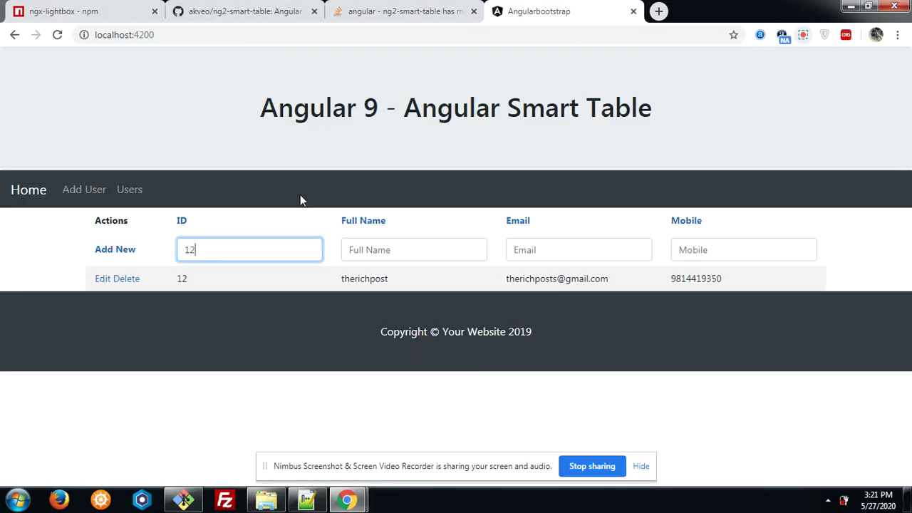
key("BackSpace")
key("BackSpace")
left_click(121, 252)
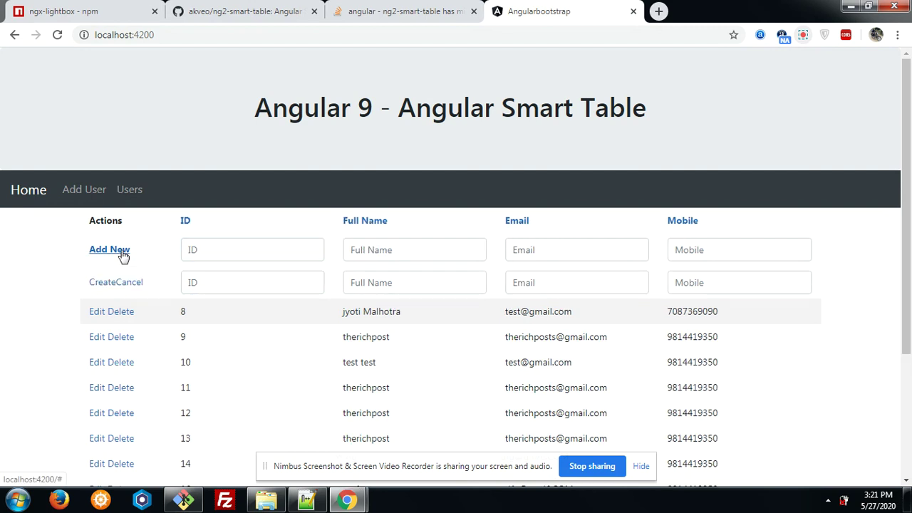
left_click(209, 283)
type("12")
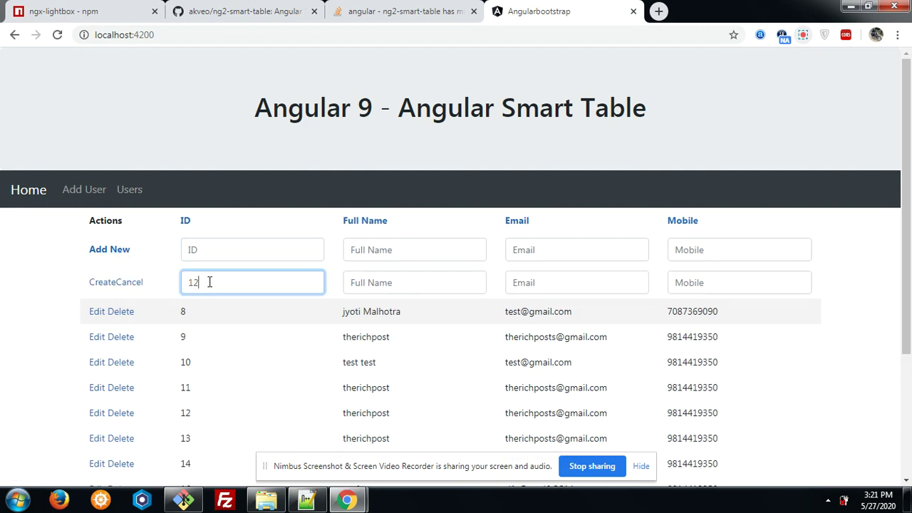
left_click(387, 284)
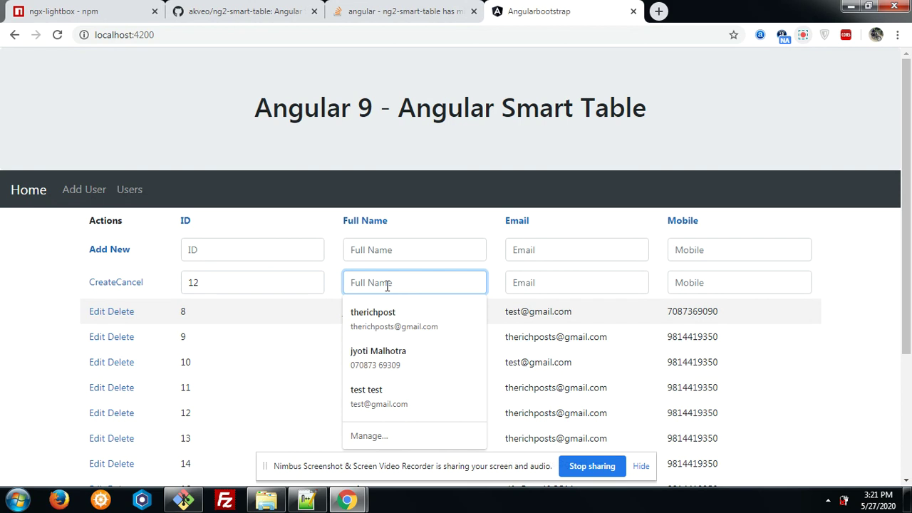
type("Demo")
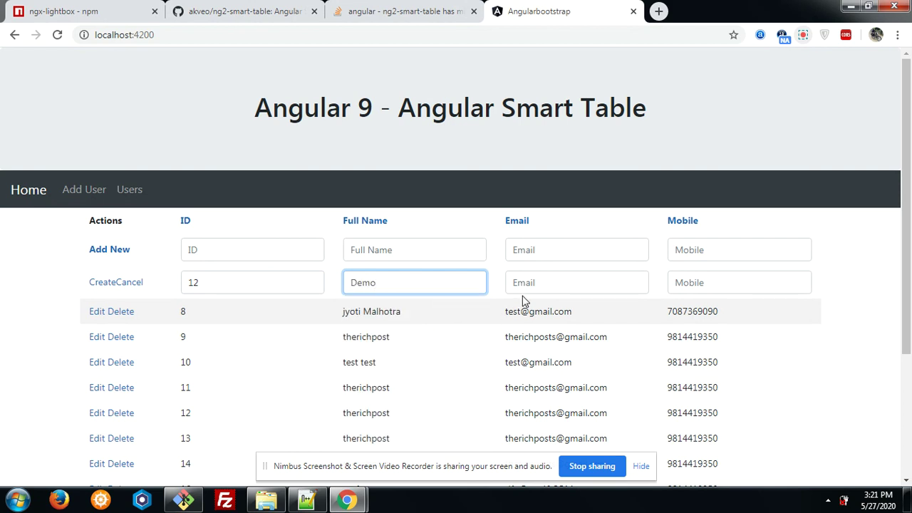
left_click(531, 284)
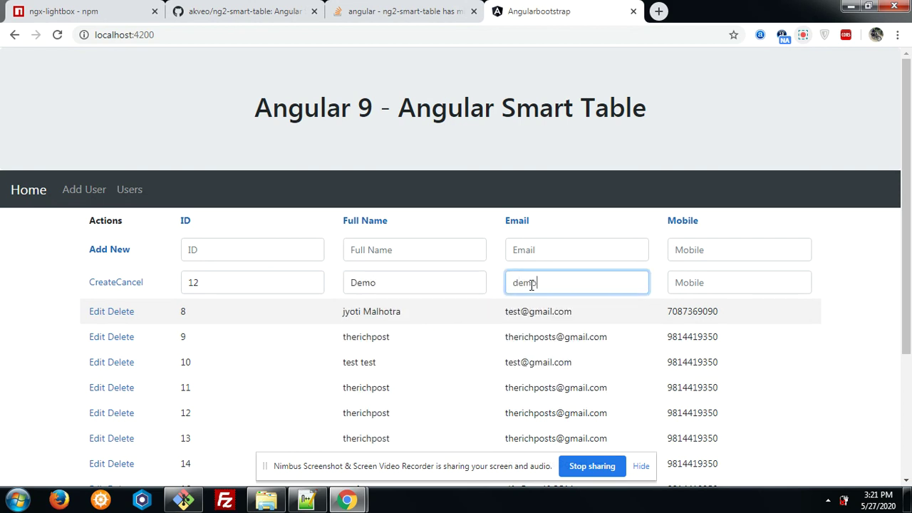
key("Tab")
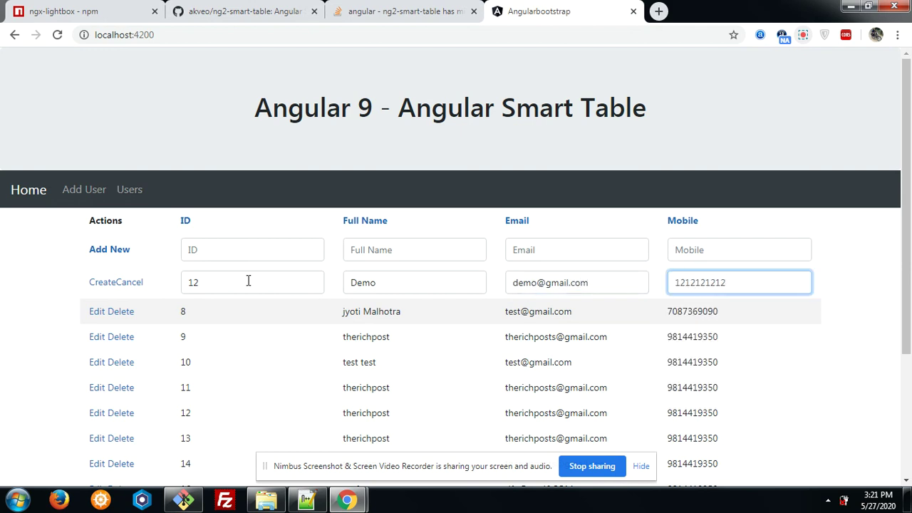
left_click(103, 287)
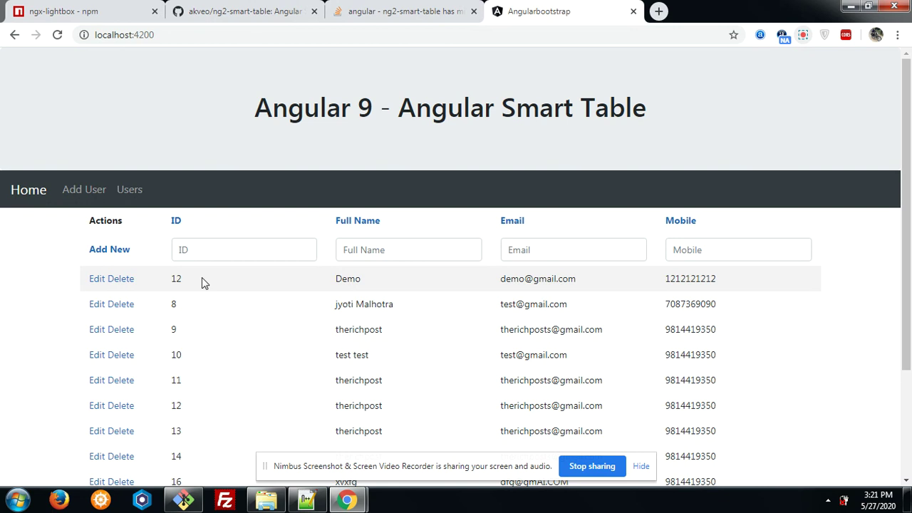
left_click(365, 251)
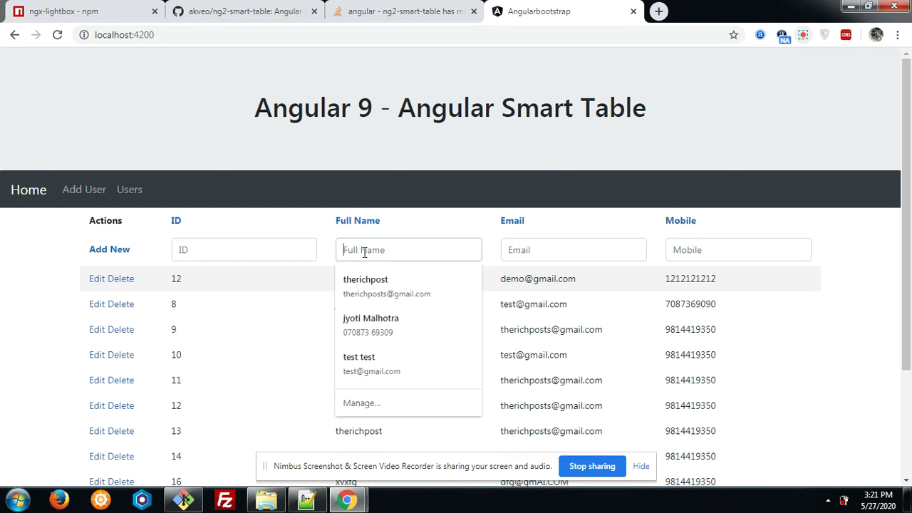
type("demo")
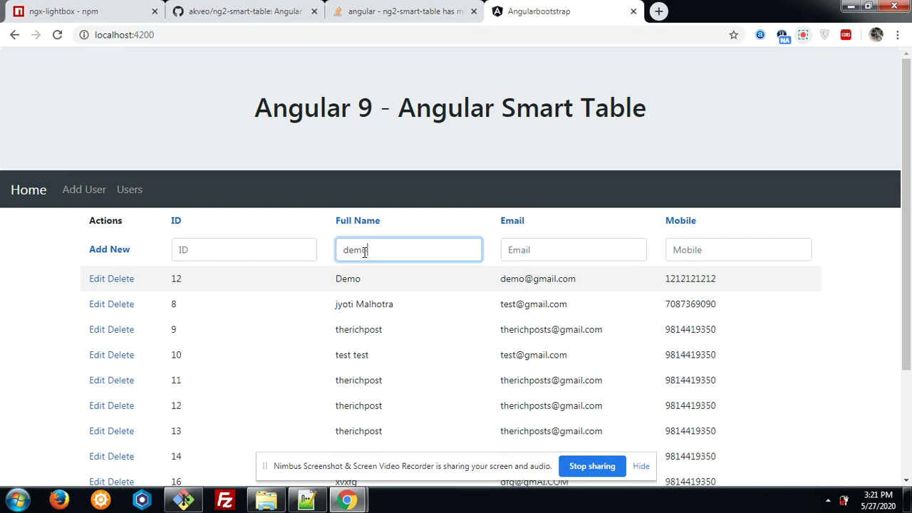
key("BackSpace")
key("BackSpace")
key("BackSpace")
key("BackSpace")
left_click(534, 255)
type("demo")
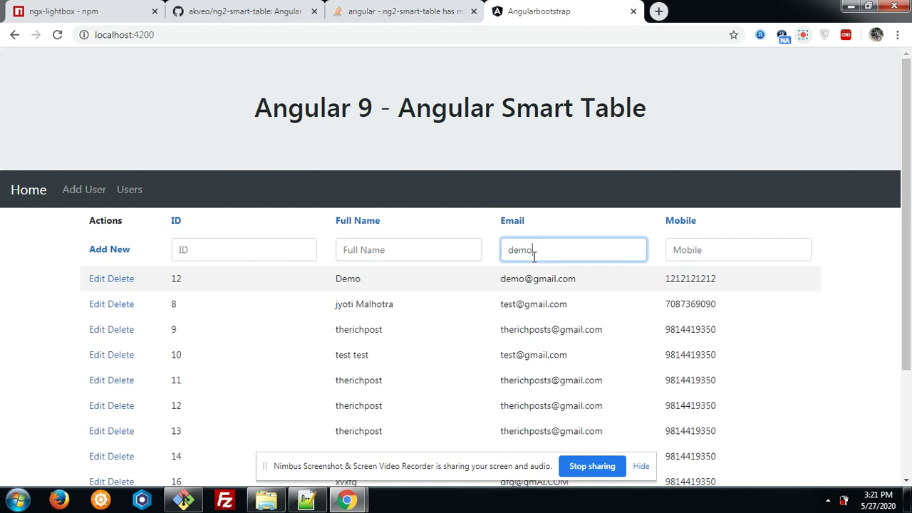
key("BackSpace")
key("BackSpace")
key("BackSpace")
key("BackSpace")
left_click(693, 255)
type("12")
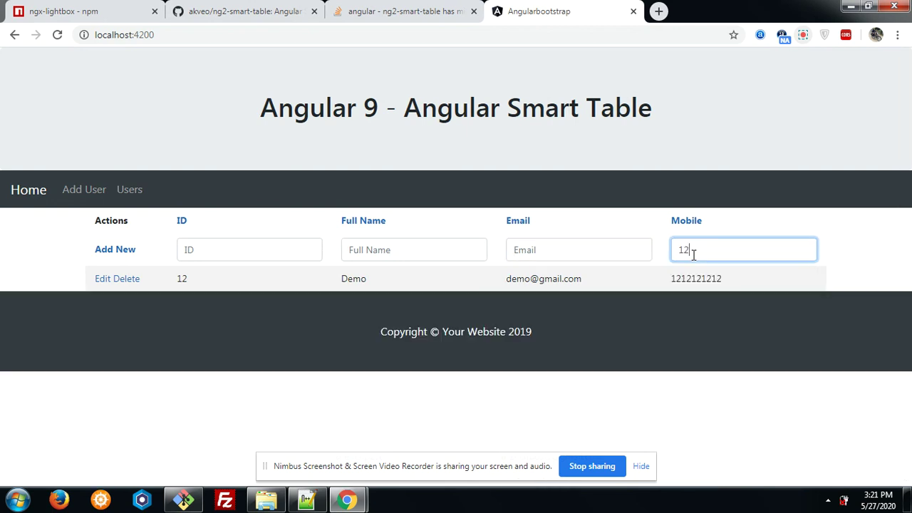
key("BackSpace")
key("BackSpace")
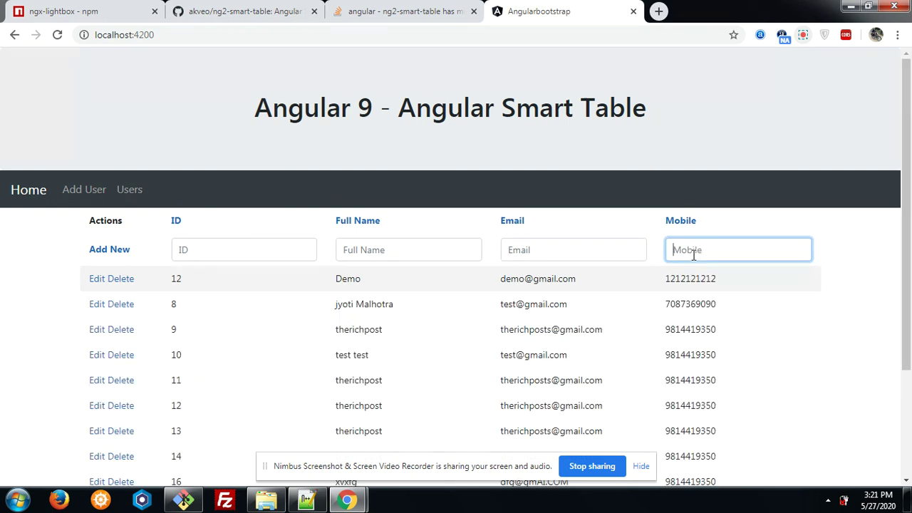